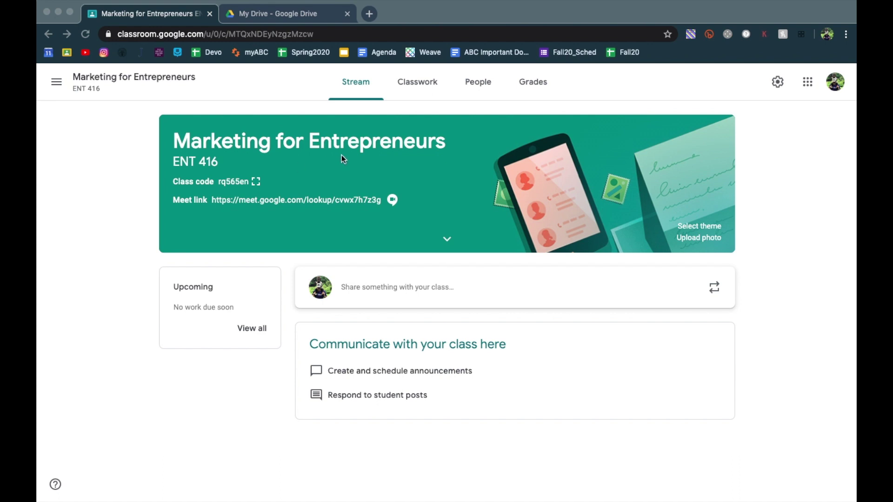
- Join the class video call from the Google Classroom banner's Meet link and dismiss the joining-info pop-up
left_click(133, 234)
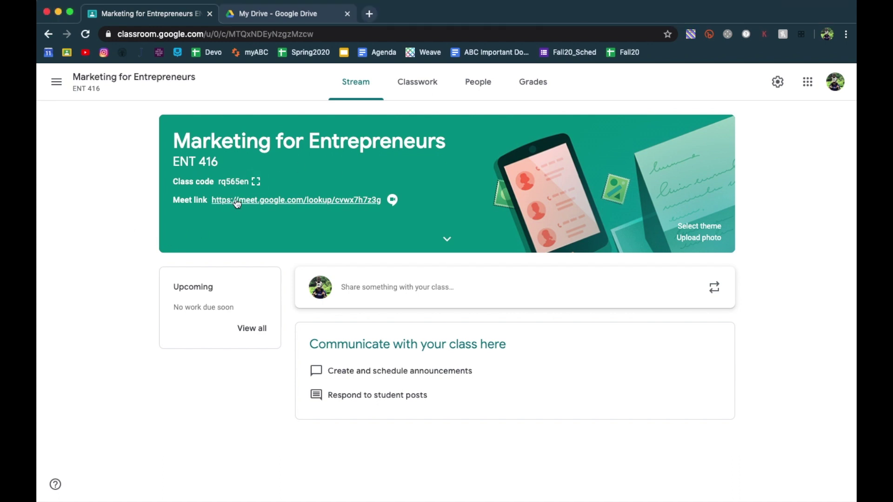
scroll(272, 179, "up", 3)
scroll(272, 179, "down", 3)
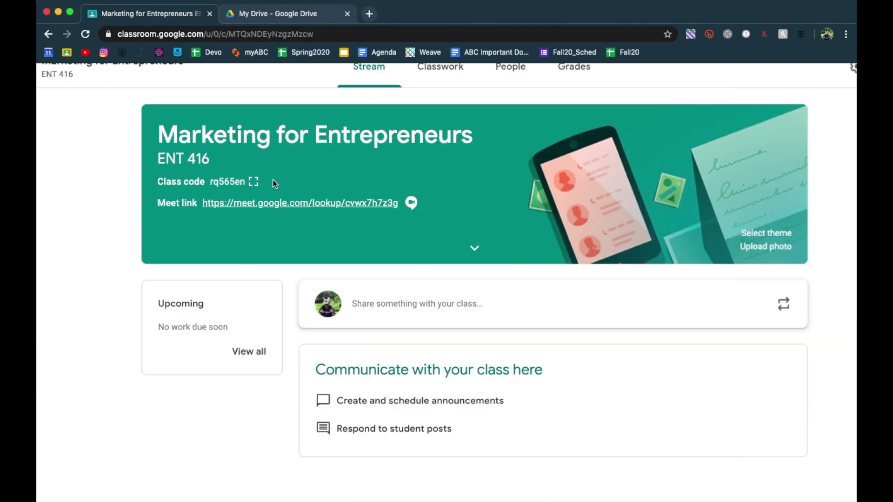
left_click(285, 200)
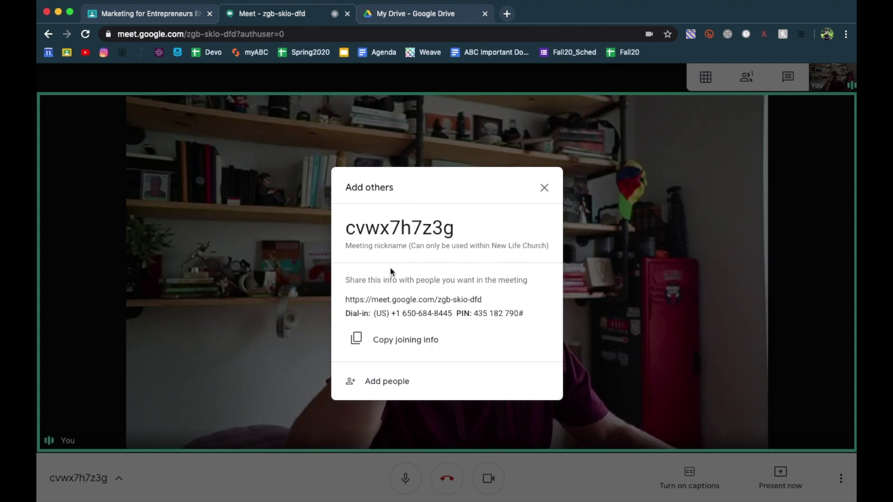
left_click(544, 189)
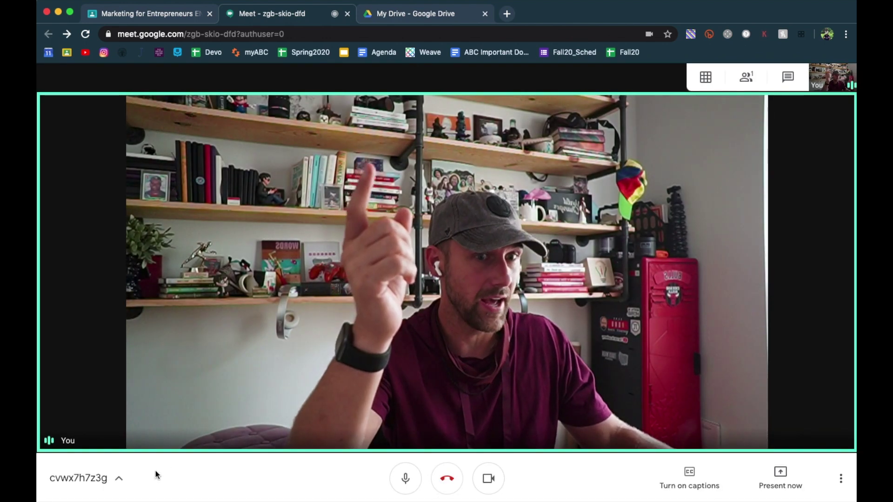
- View the meeting details, select the meeting code, then hide the details again
left_click(100, 479)
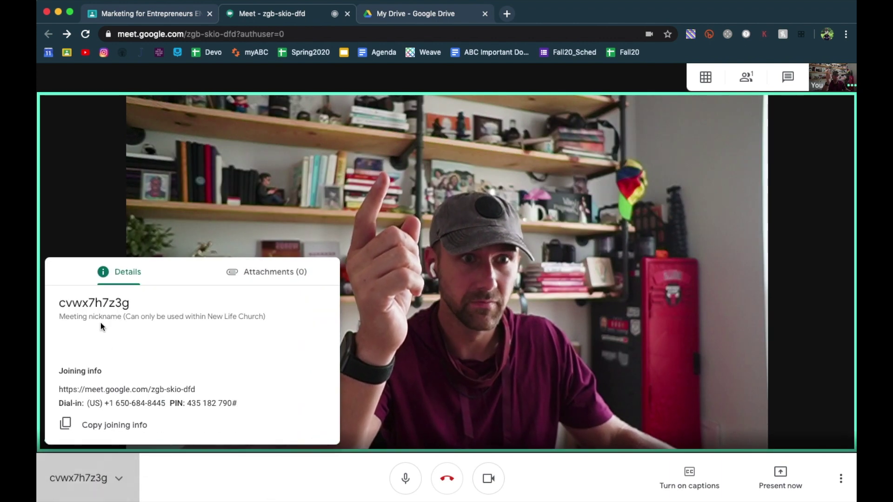
double_click(89, 303)
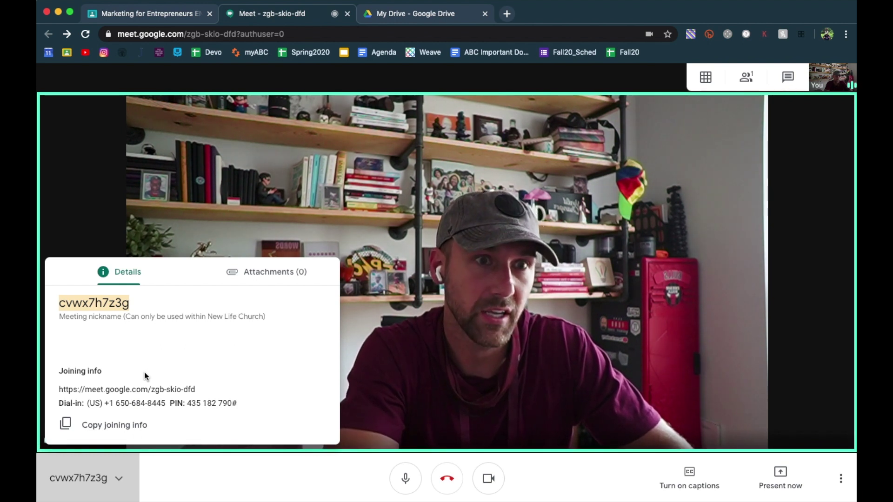
key("Escape")
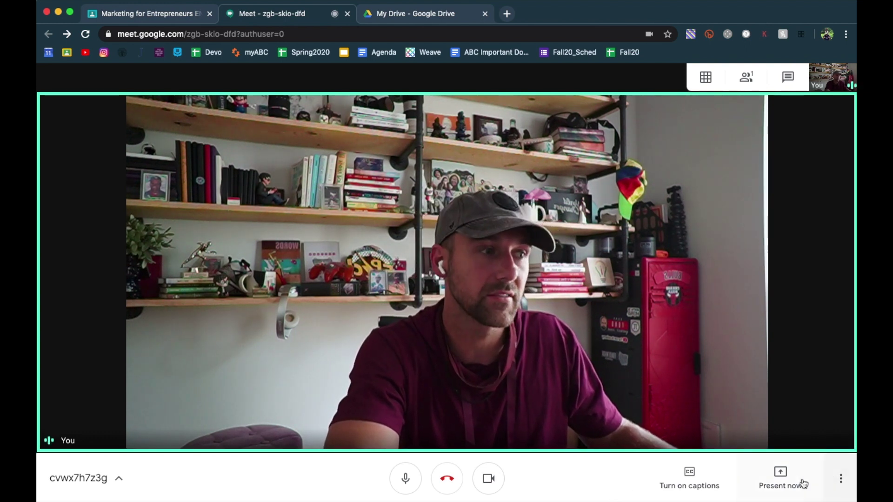
left_click(827, 486)
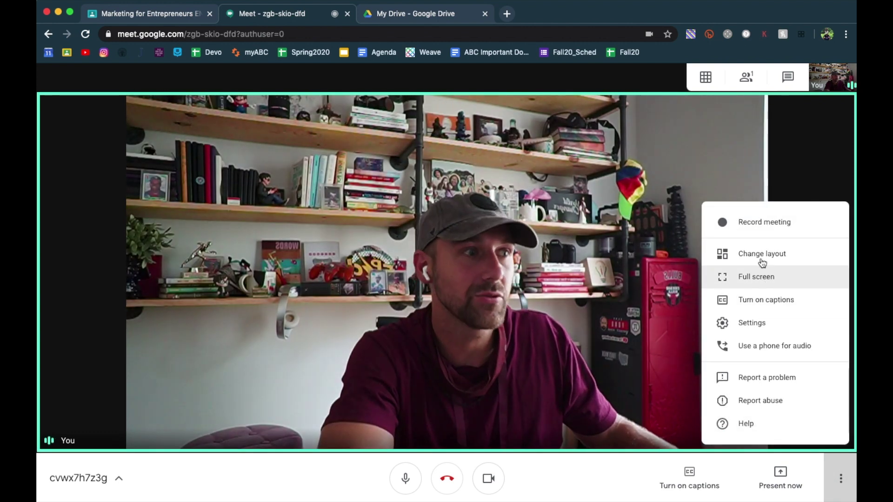
- Choose Record meeting and accept the consent notice to begin recording
left_click(759, 220)
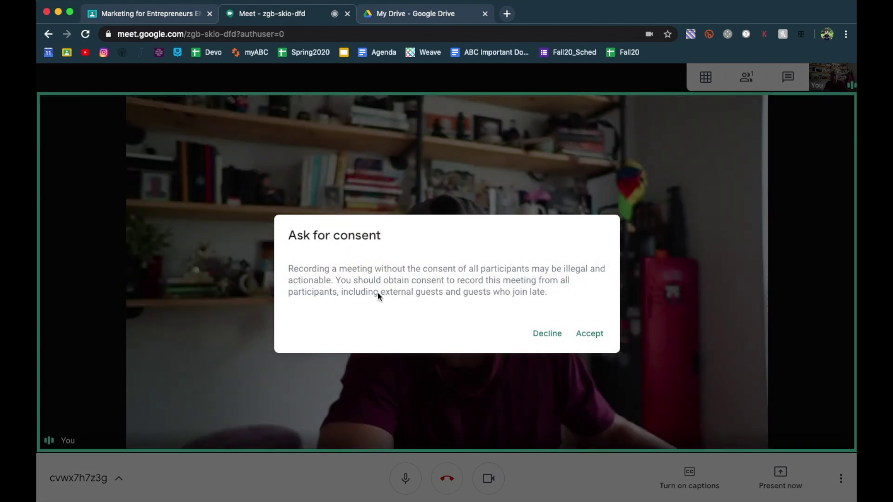
left_click(590, 340)
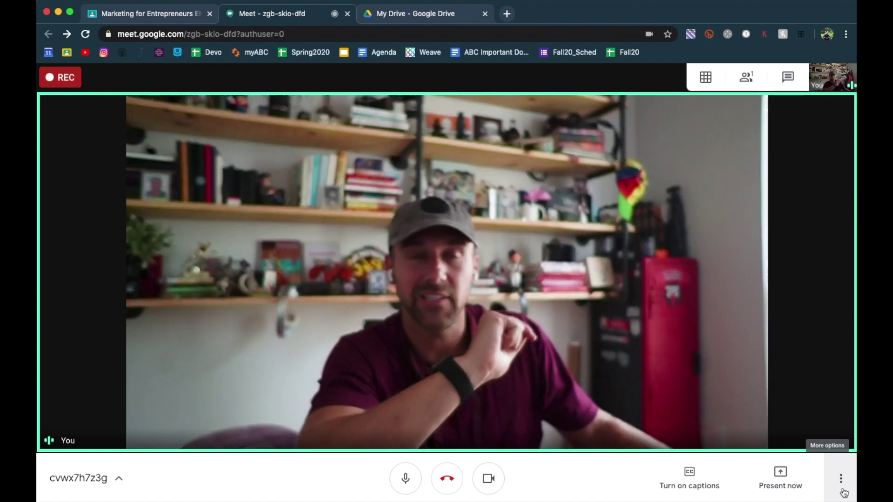
- Choose Stop recording from More options and confirm it in the dialog
left_click(843, 490)
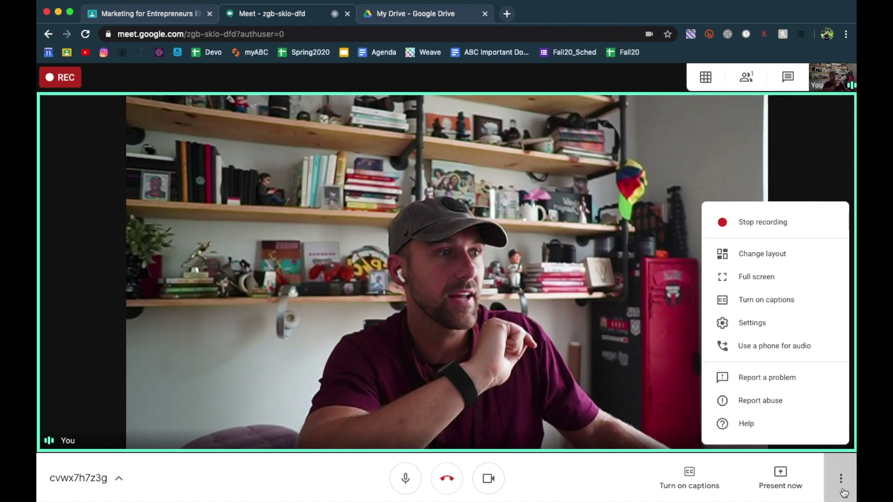
left_click(799, 221)
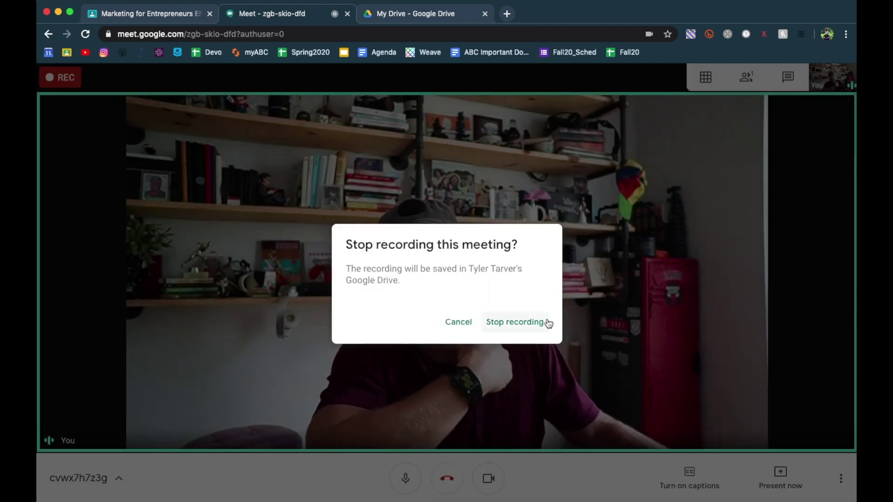
left_click(524, 322)
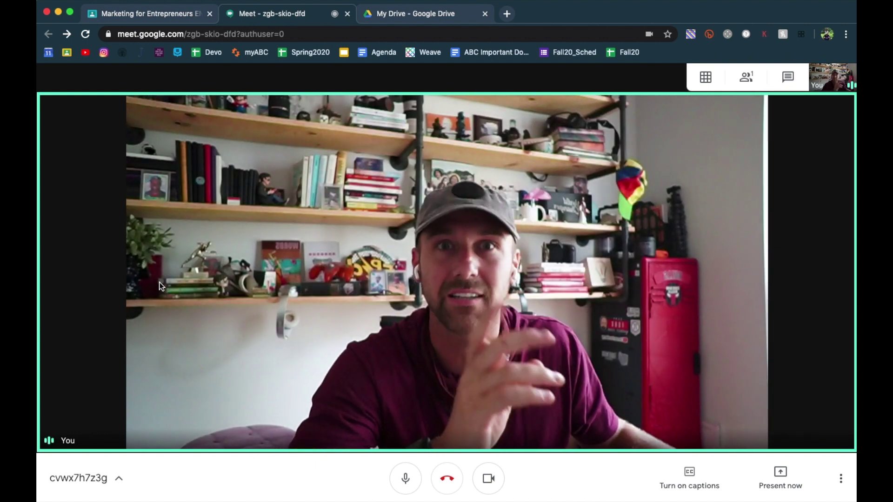
- Open the Meet Recordings folder in My Drive and select the newer recording video
left_click(402, 17)
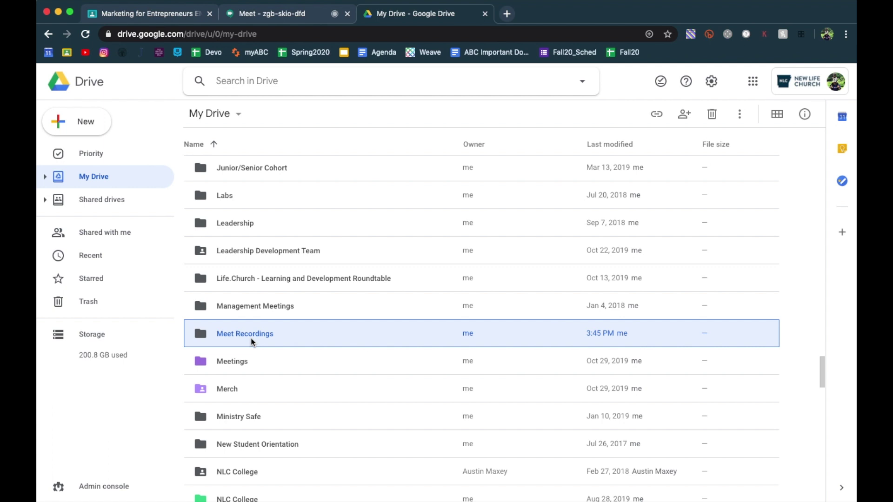
double_click(251, 342)
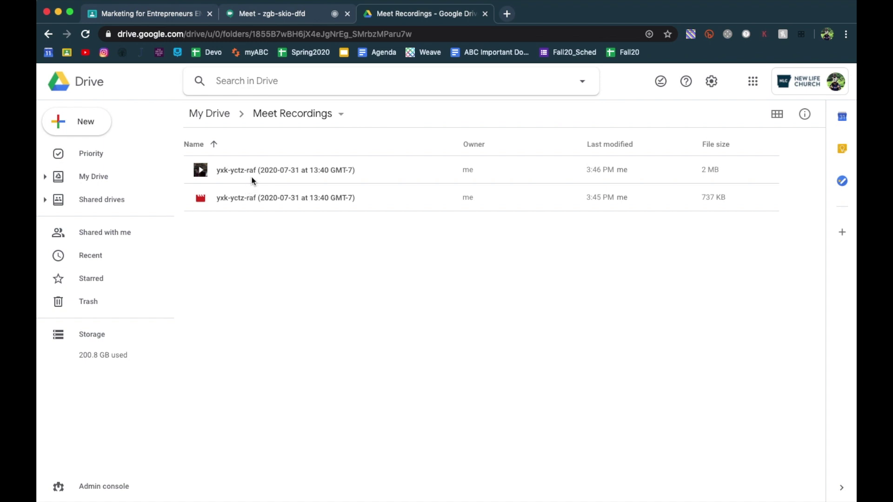
left_click(253, 178)
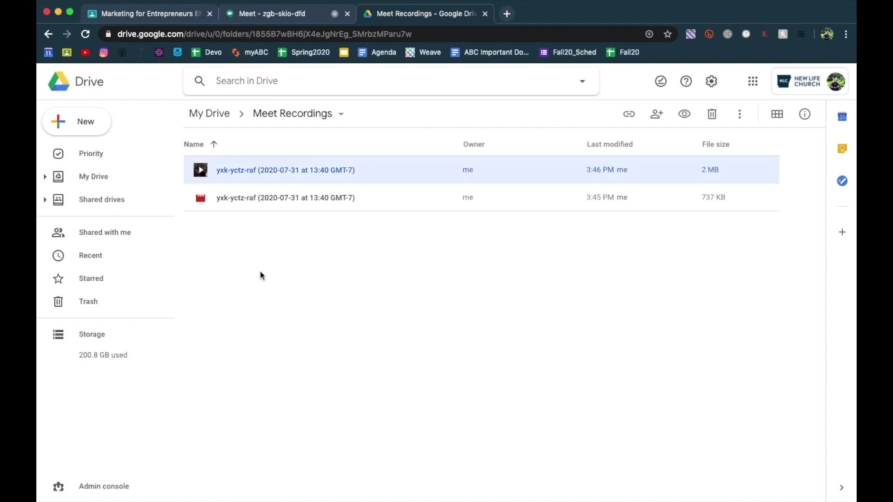
- Rename the recording video to 'Tuesday Marketing Class Meeting - Week 3'
right_click(269, 175)
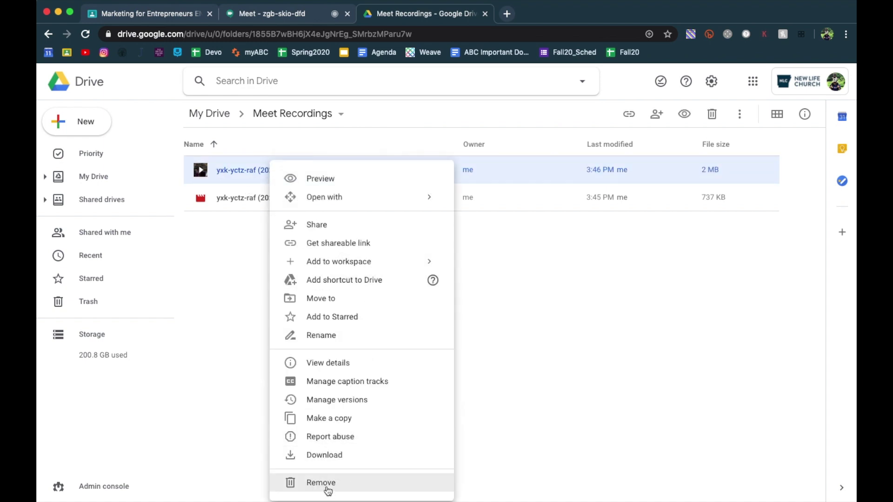
left_click(350, 342)
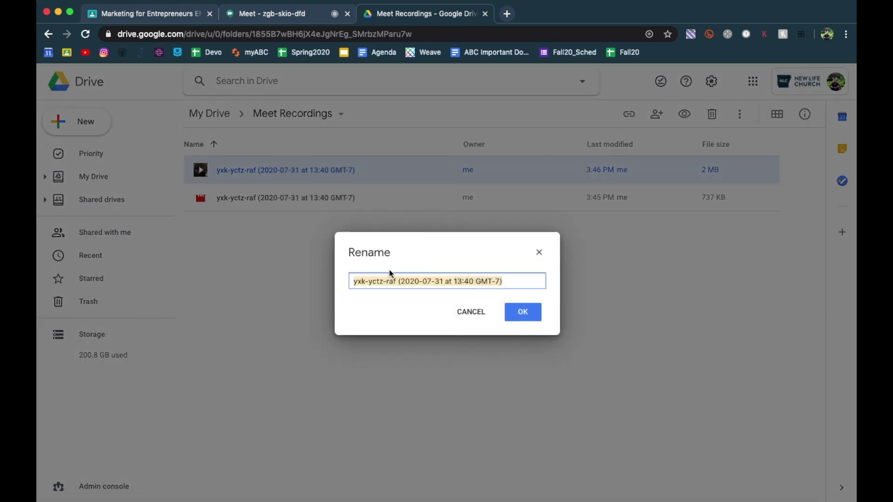
type("Tuesday Marketing Class Meeting - Week 3")
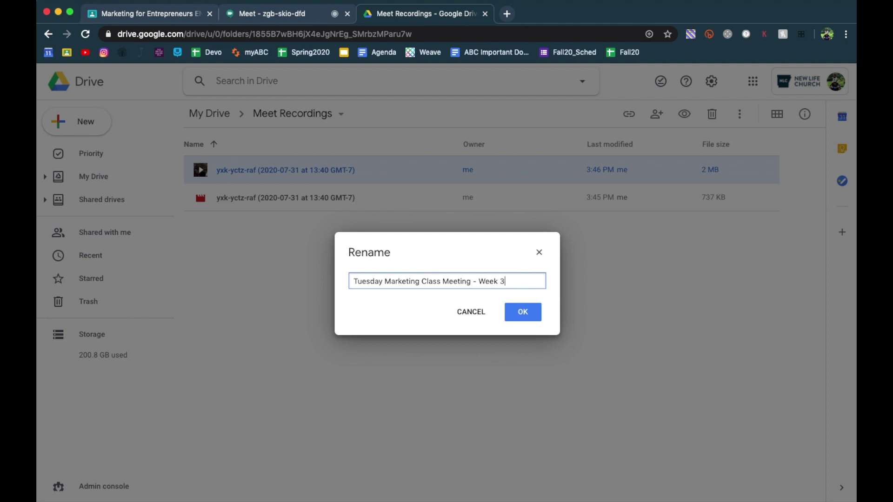
left_click(523, 318)
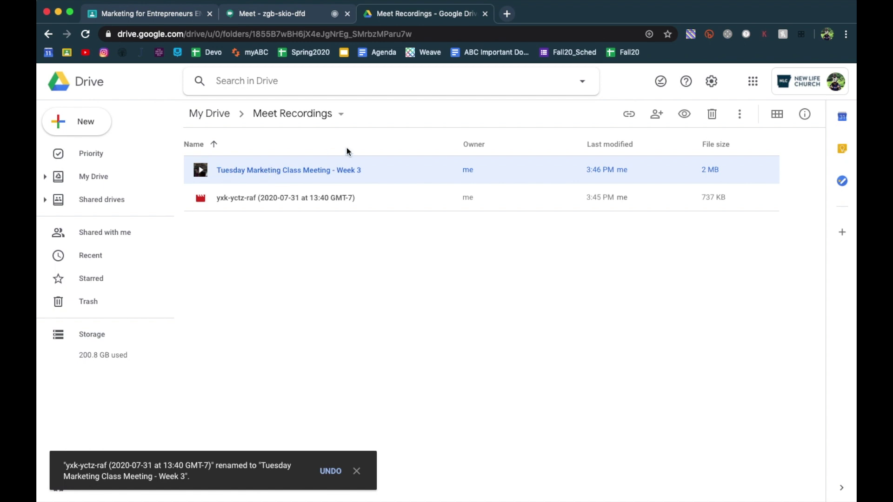
- Share the renamed recording video with a colleague as editor, then return to the meeting tab
right_click(265, 171)
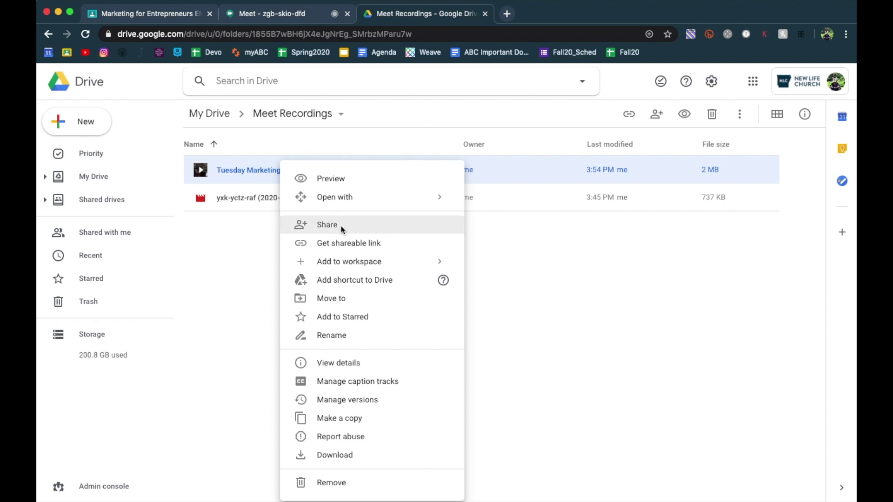
left_click(341, 228)
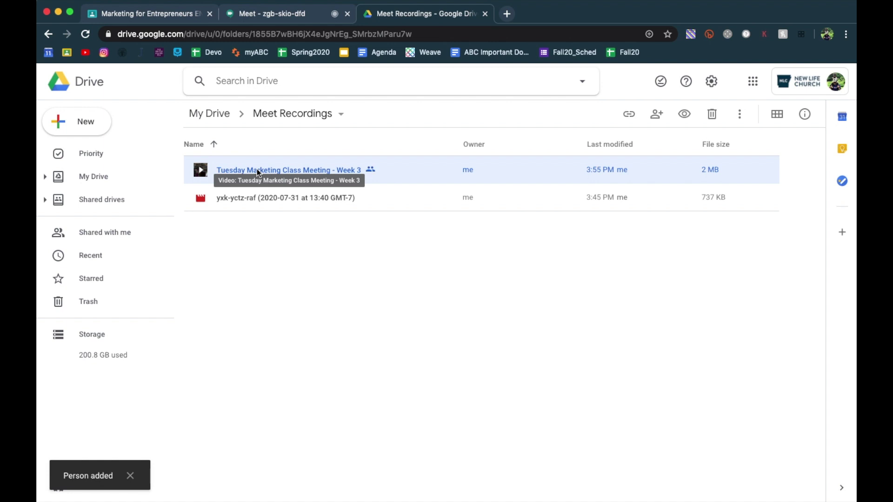
right_click(259, 173)
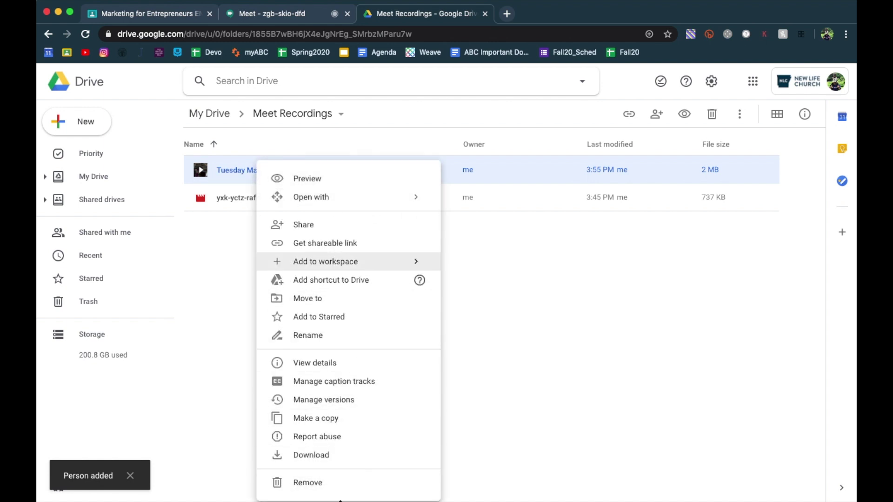
left_click(329, 233)
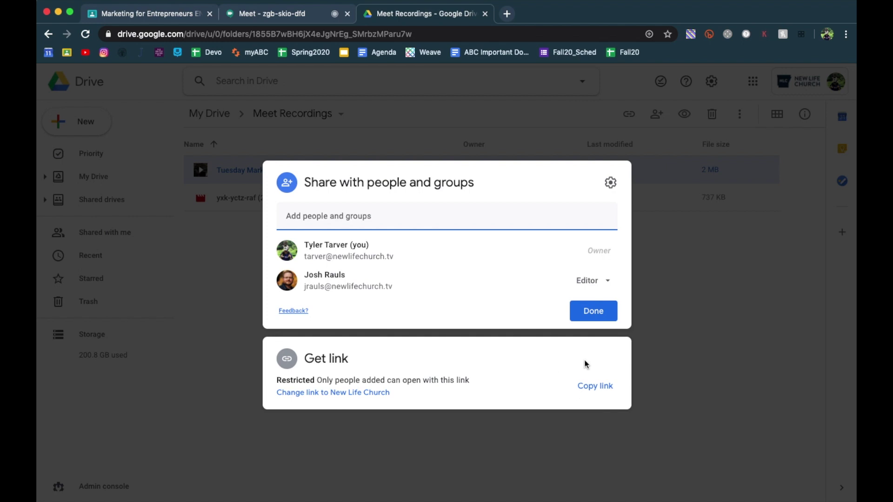
left_click(614, 156)
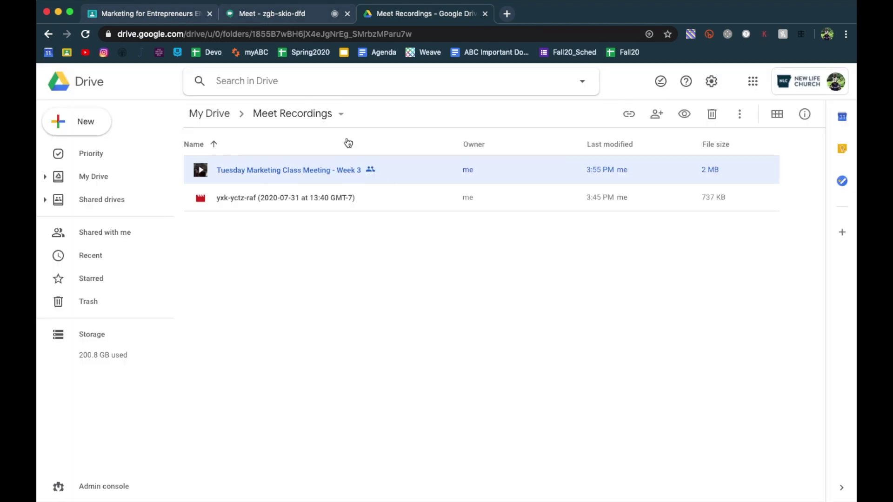
left_click(281, 18)
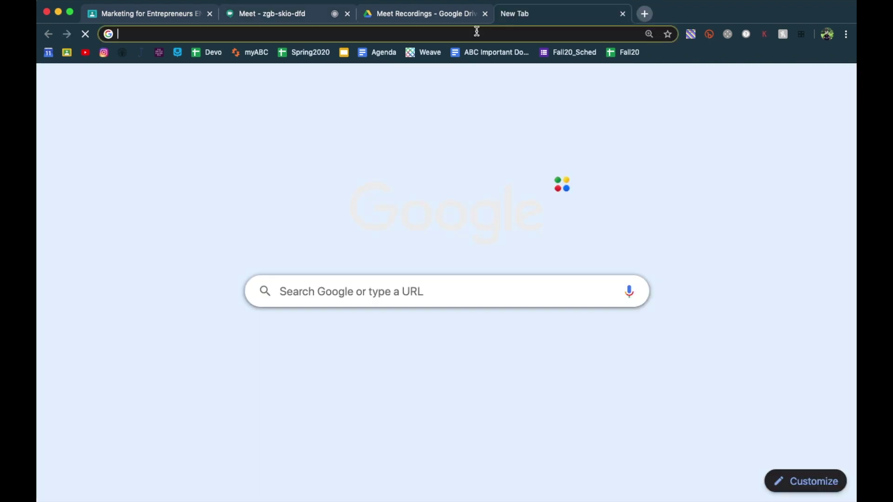
- Load tarveracademy.com/google from the 'ta' autocomplete and scroll down the GOOGLE page
type("tarveracademy.com/google")
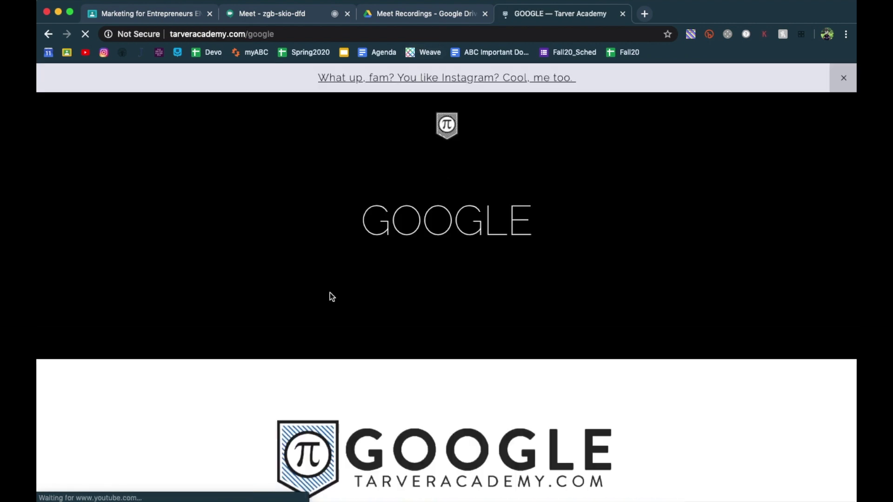
scroll(330, 292, "down", 10)
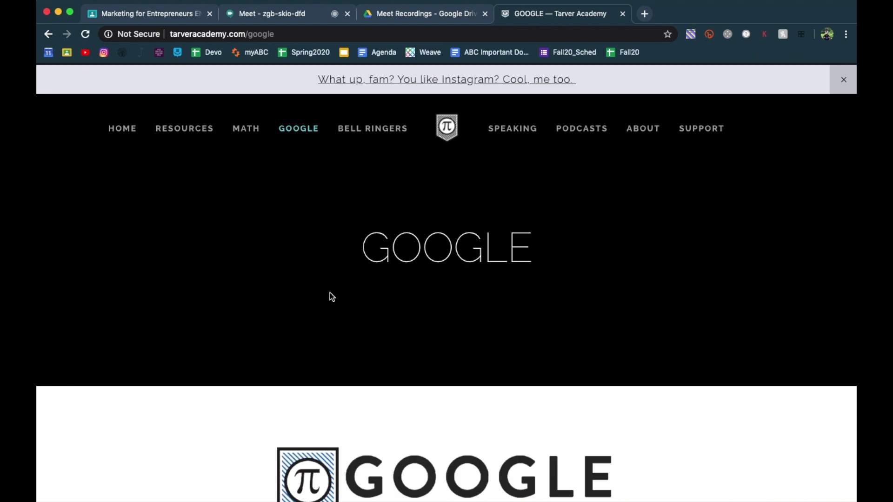